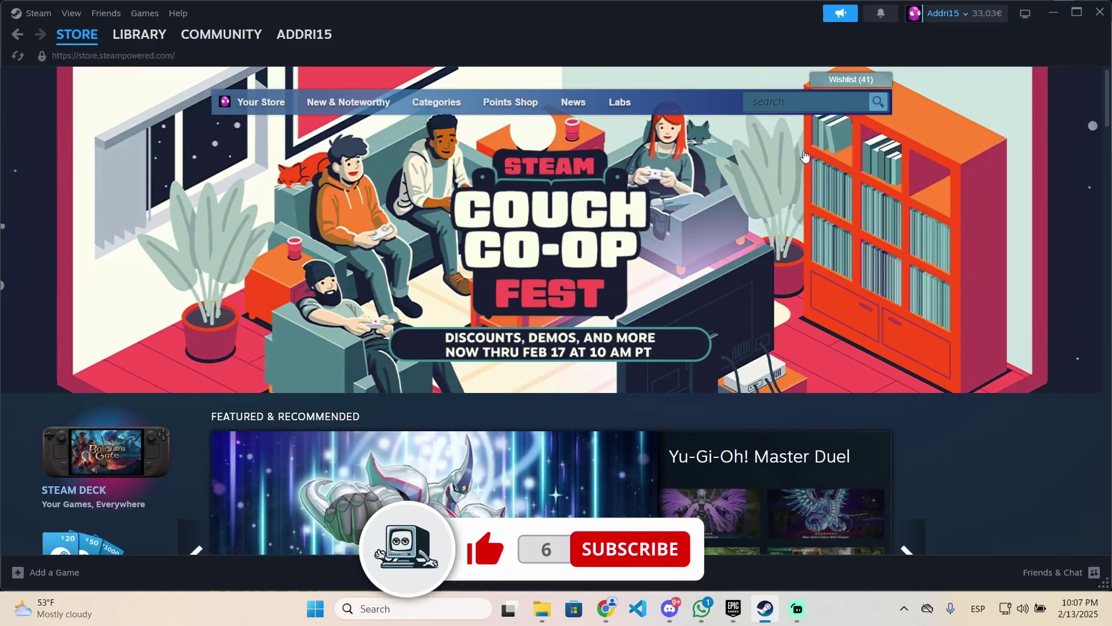
Enter 'rocket league' in the Steam store search box and dismiss the suggestions
{"action": "left_click", "coordinate": [791, 97]}
{"action": "type", "text": "cket"}
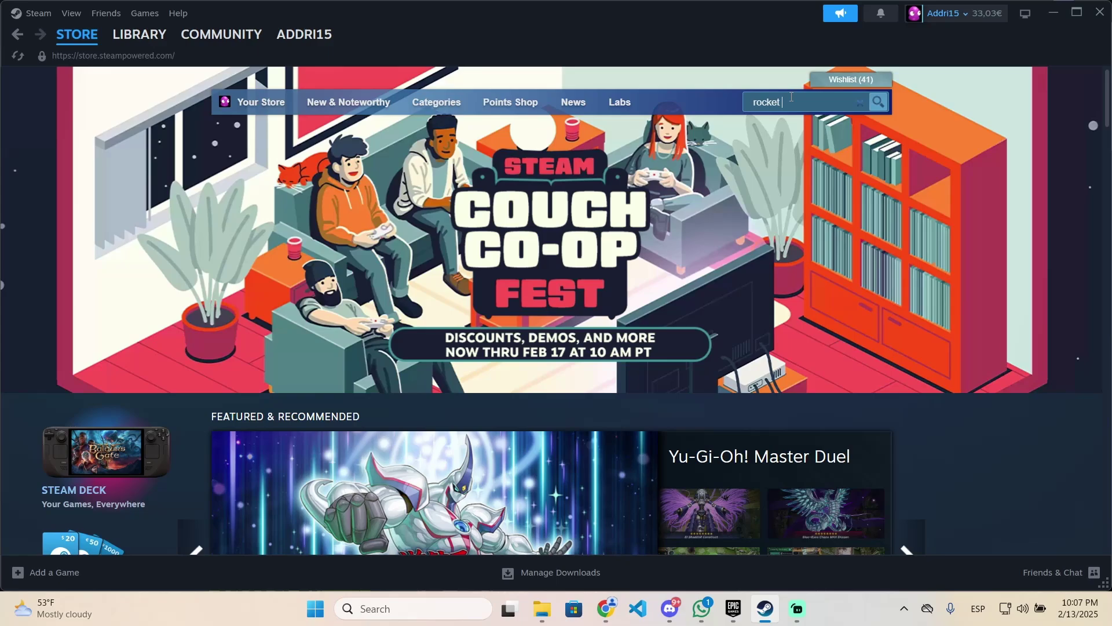
{"action": "type", "text": " league"}
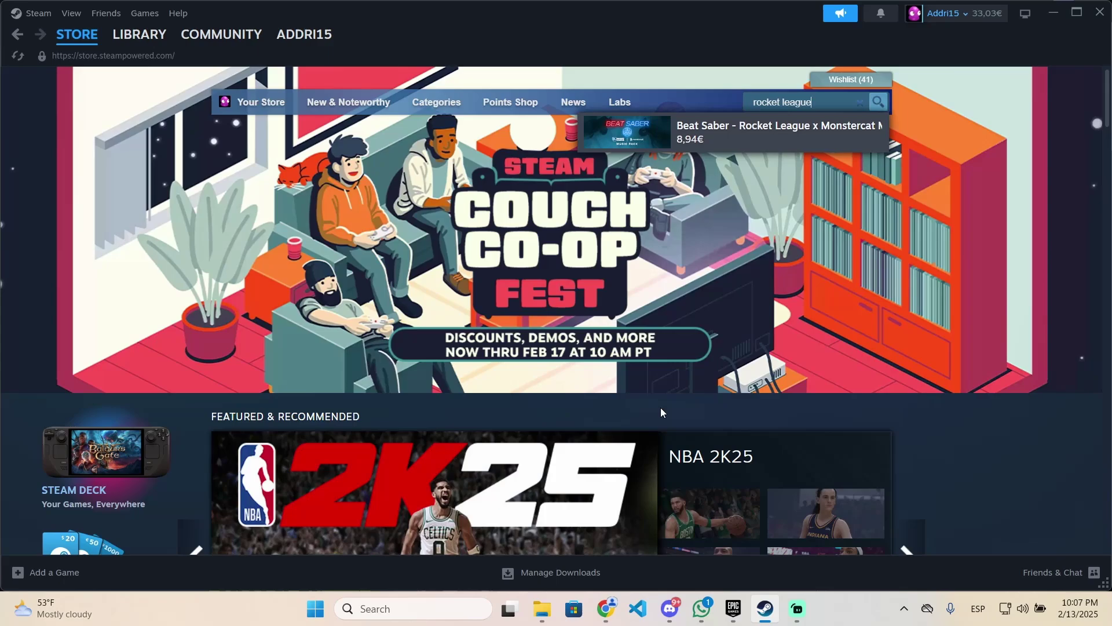
{"action": "left_click", "coordinate": [635, 415]}
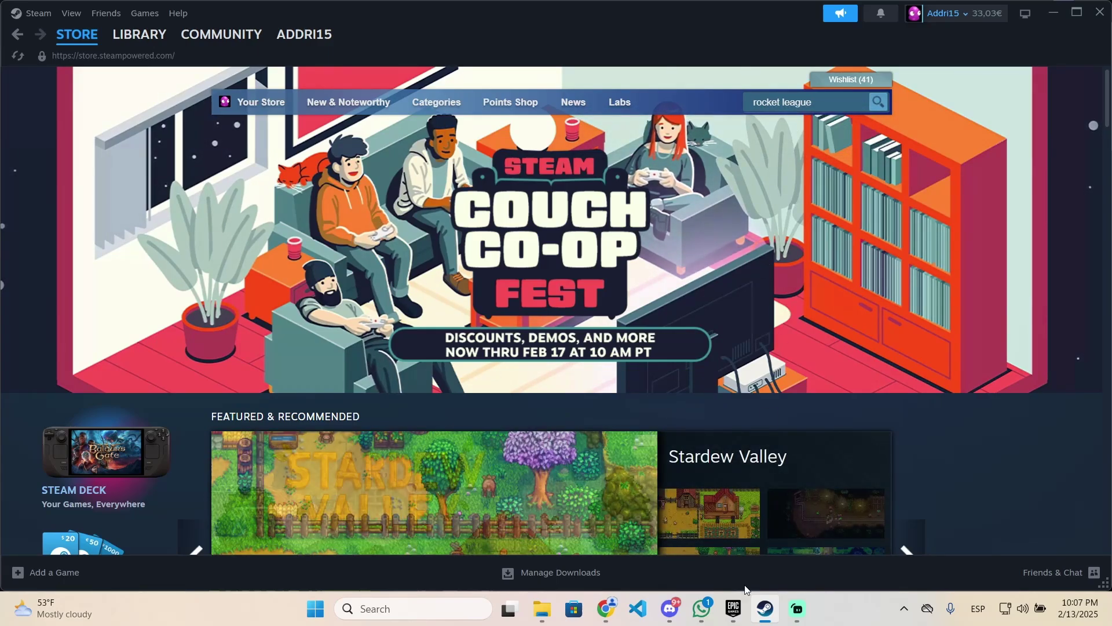
Open Rocket League's installation folder from its Manage options in the Epic library
{"action": "left_click", "coordinate": [740, 617]}
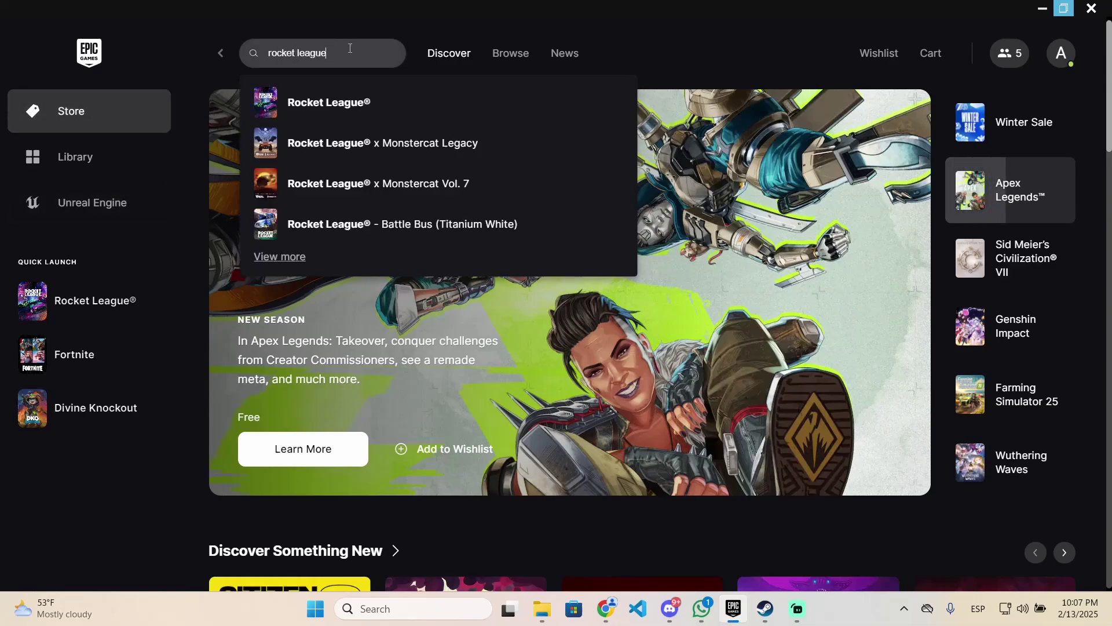
{"action": "left_click", "coordinate": [361, 102]}
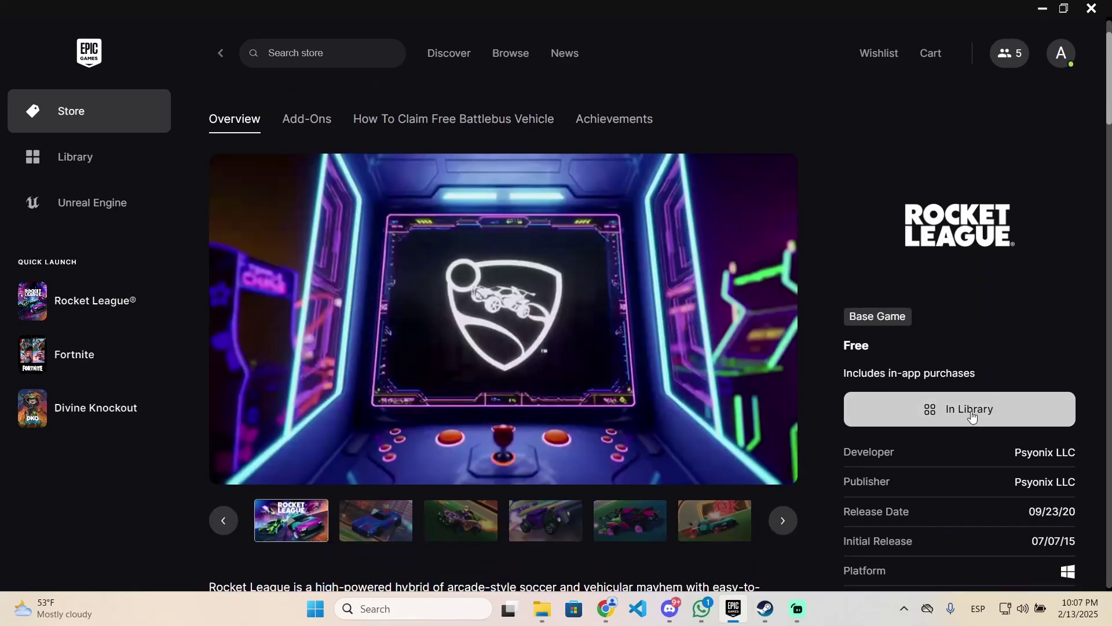
{"action": "left_click", "coordinate": [967, 414]}
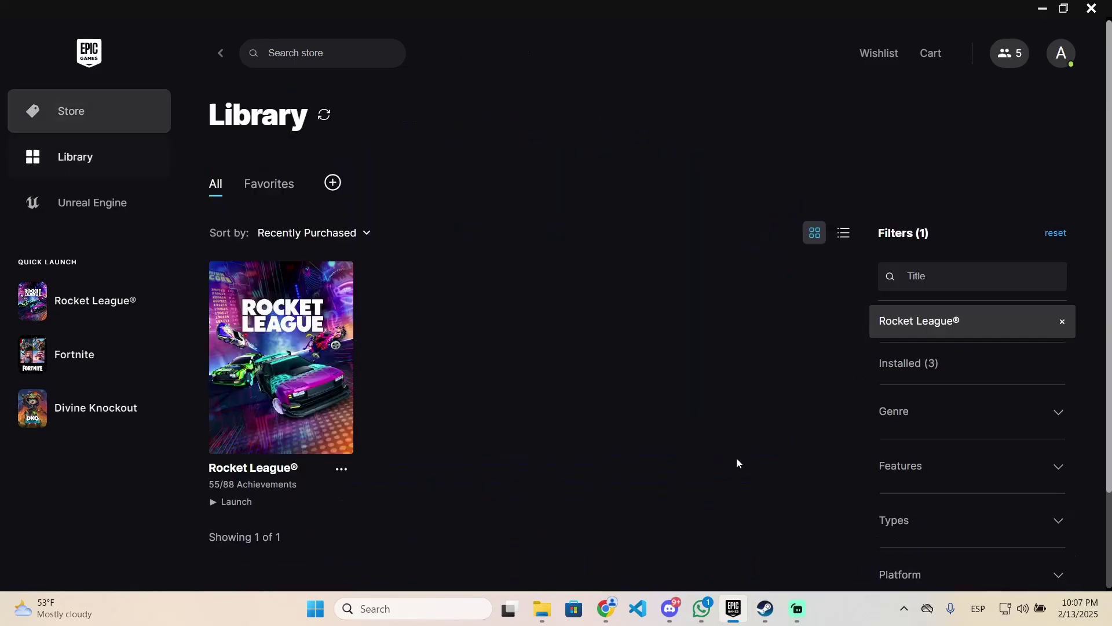
{"action": "left_click", "coordinate": [341, 472]}
{"action": "left_click", "coordinate": [374, 328]}
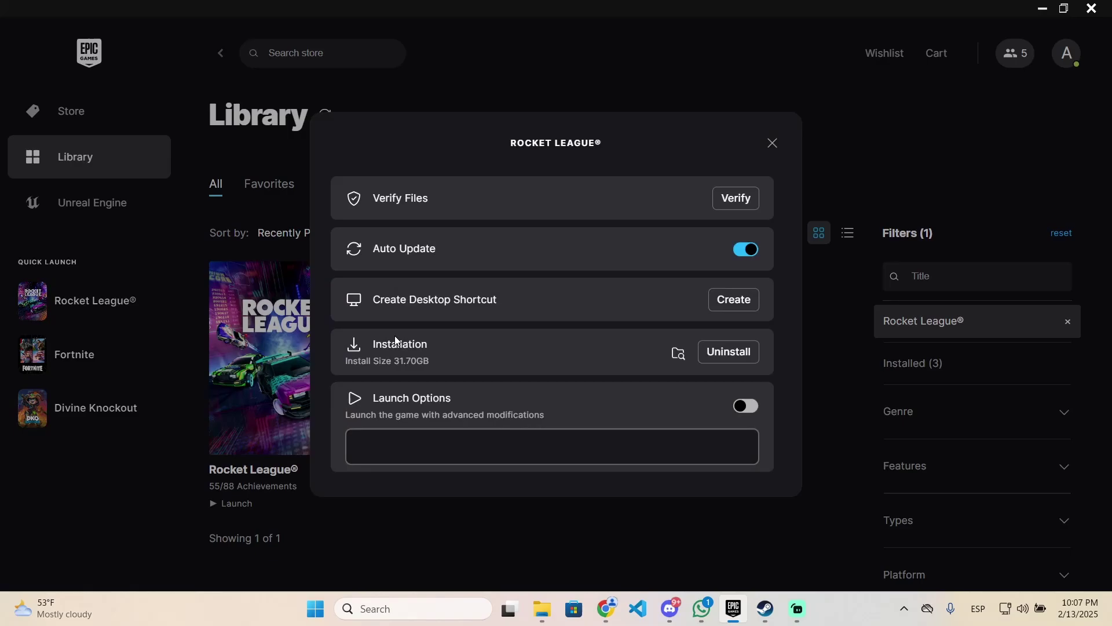
Go to the Binaries\Win64 folder and select RocketLeague.exe
{"action": "left_click", "coordinate": [679, 354]}
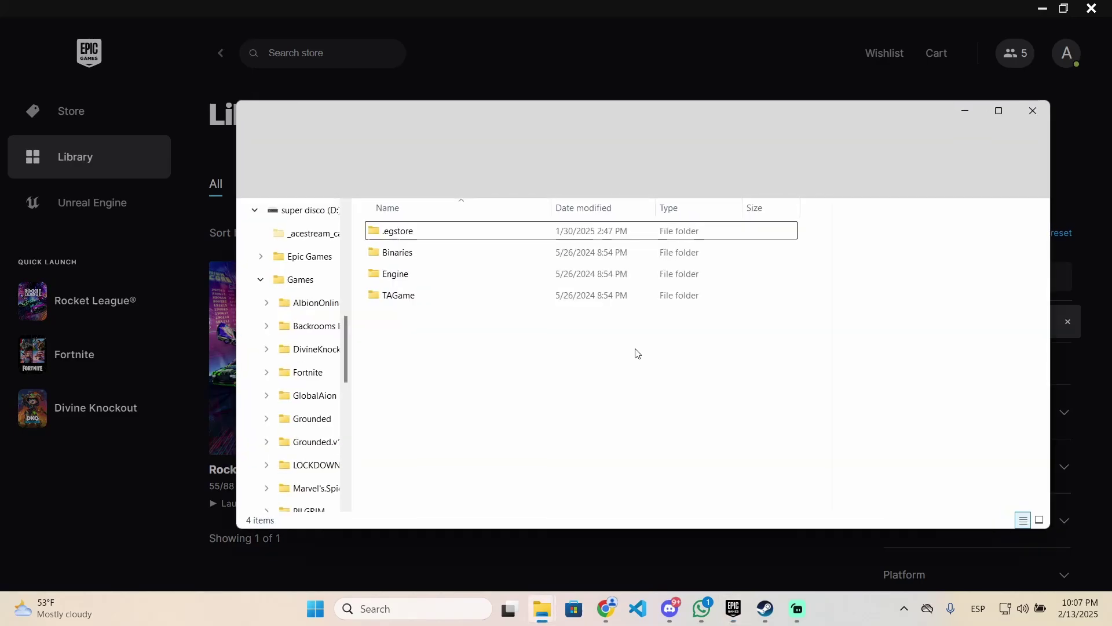
{"action": "left_click", "coordinate": [793, 148]}
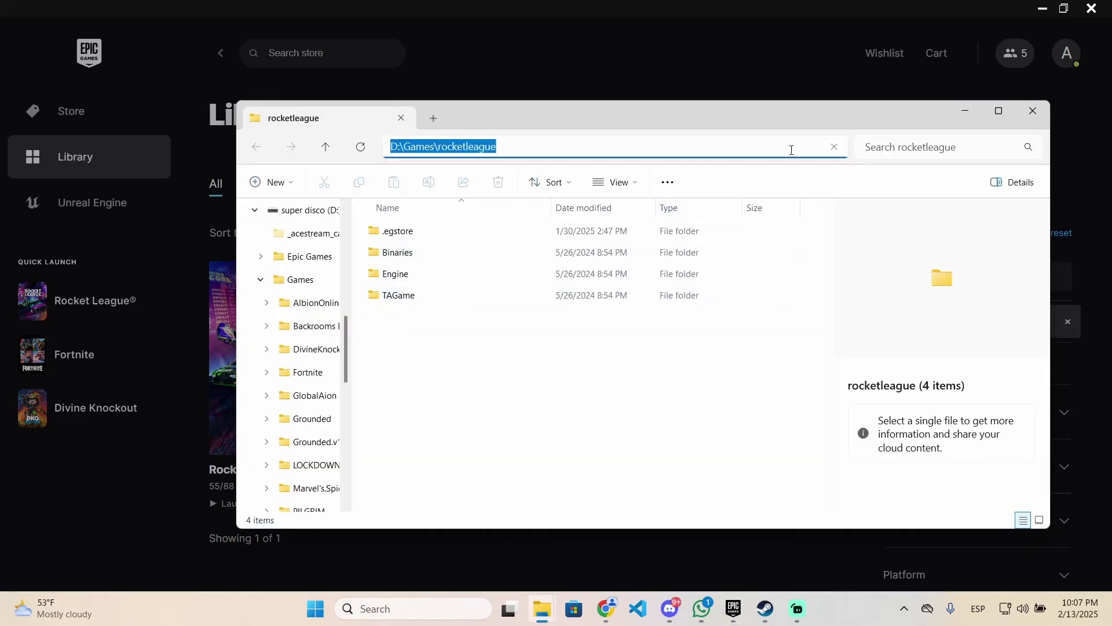
{"action": "left_click", "coordinate": [502, 469]}
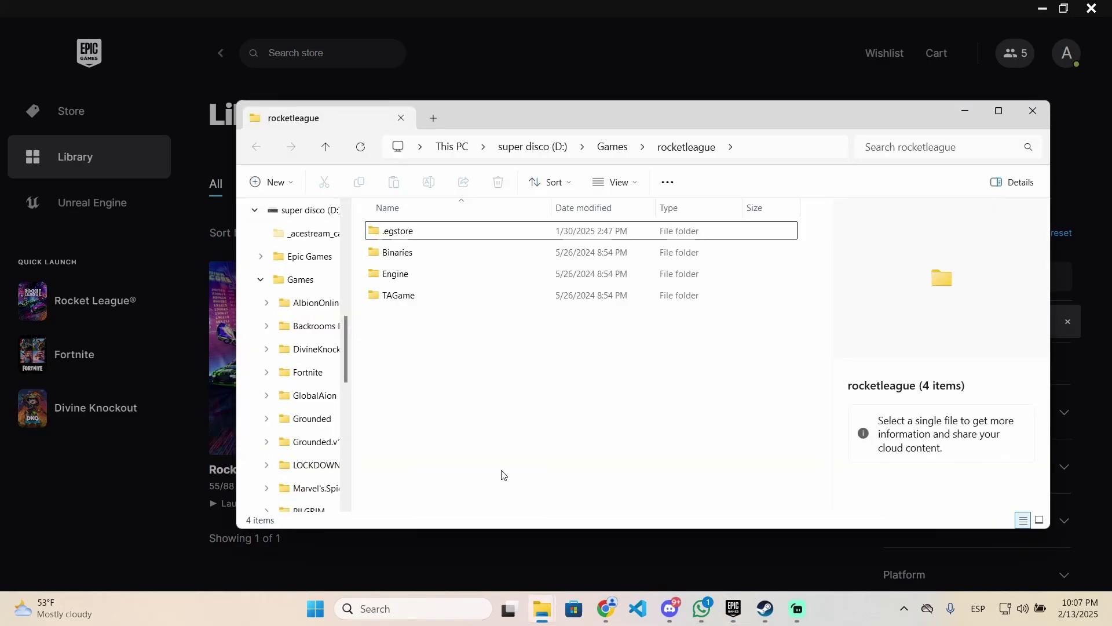
{"action": "double_click", "coordinate": [427, 254]}
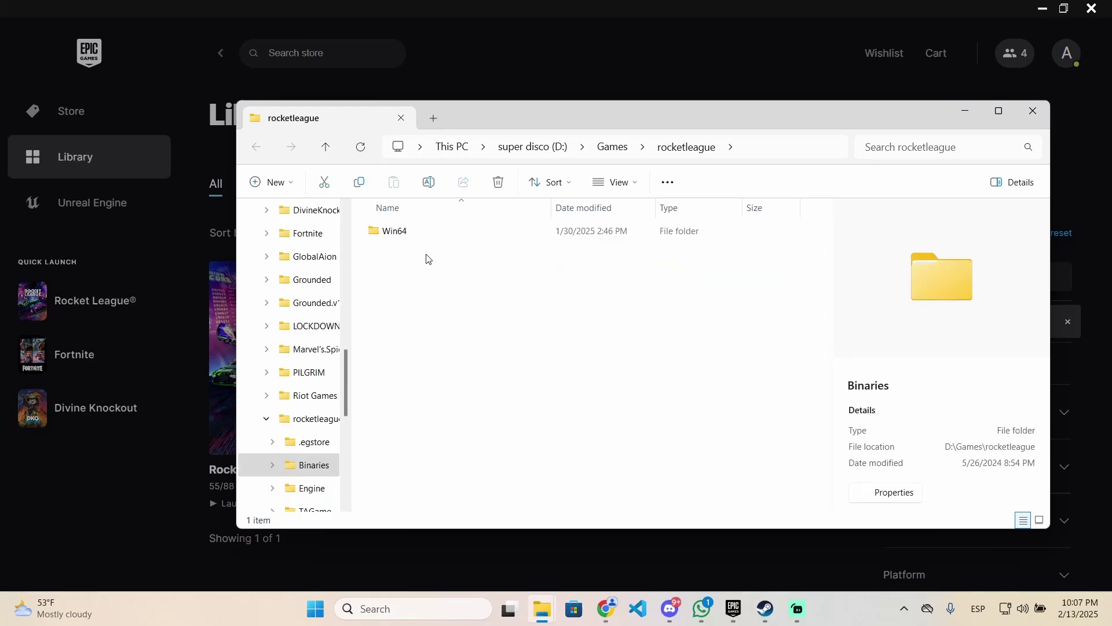
{"action": "left_click", "coordinate": [465, 237]}
{"action": "double_click", "coordinate": [466, 237]}
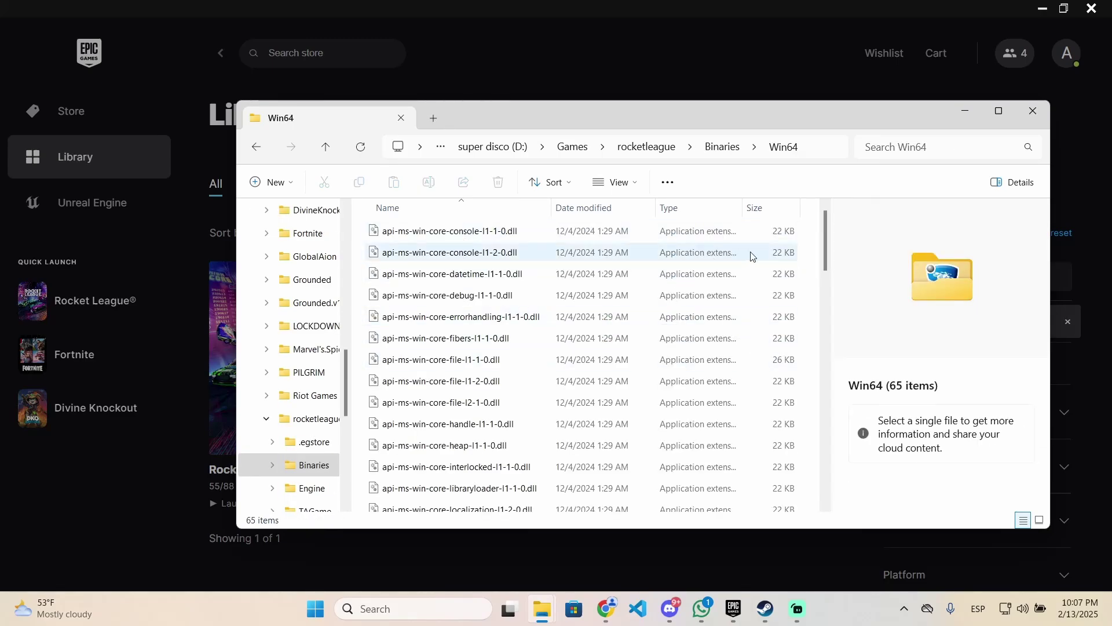
{"action": "left_click_drag", "start_coordinate": [826, 242], "coordinate": [825, 462]}
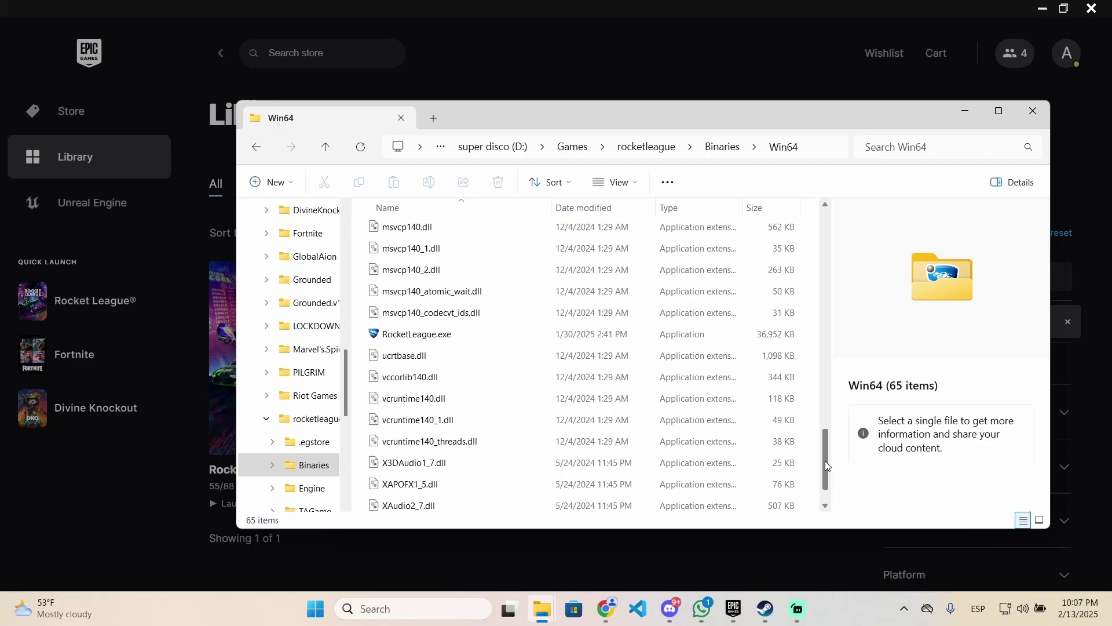
{"action": "left_click", "coordinate": [485, 326]}
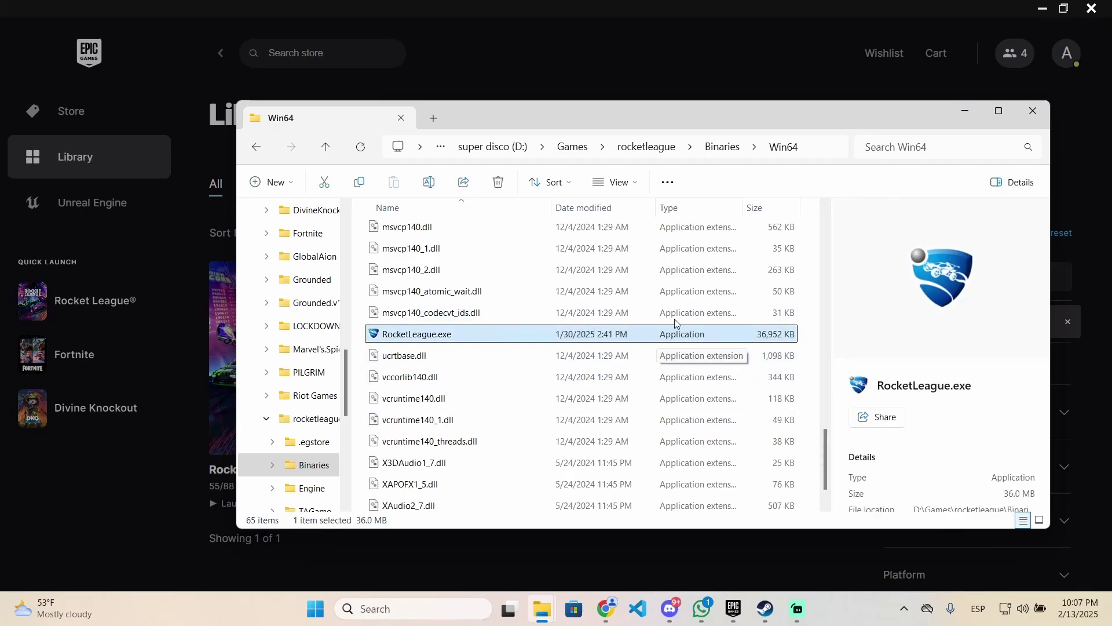
Highlight the Win64 folder's full path in the address bar
{"action": "left_click", "coordinate": [814, 155]}
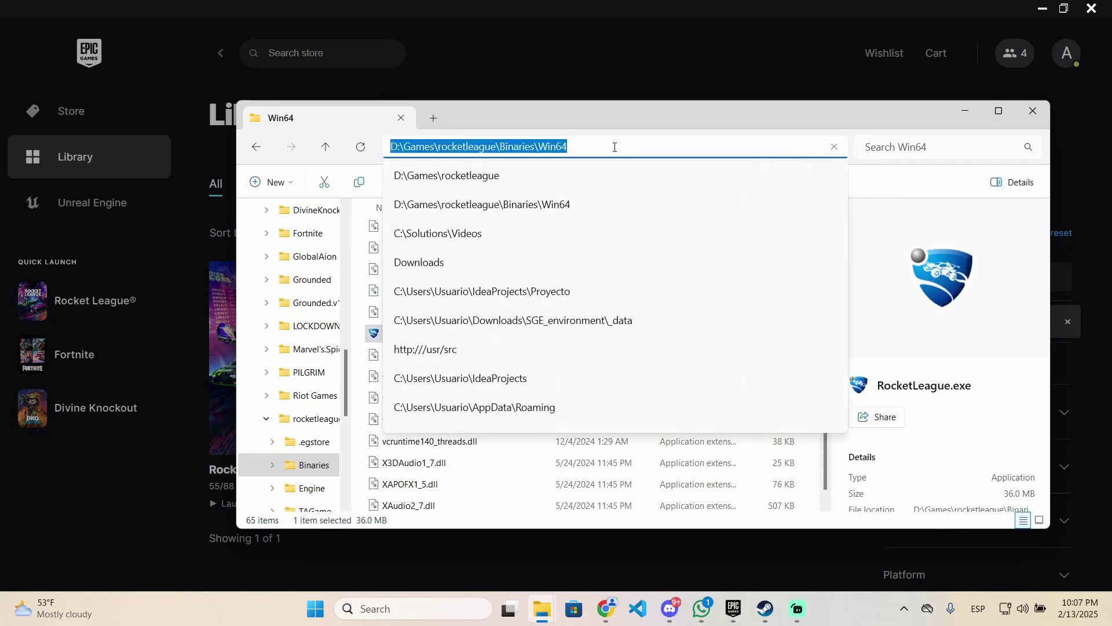
{"action": "left_click", "coordinate": [820, 153]}
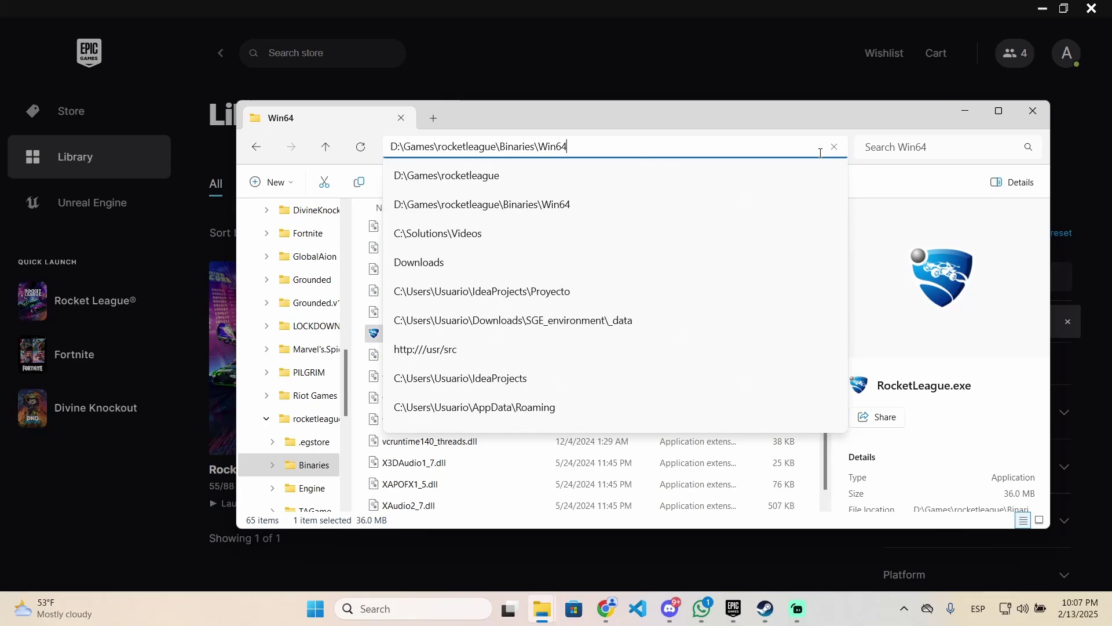
{"action": "left_click", "coordinate": [786, 147]}
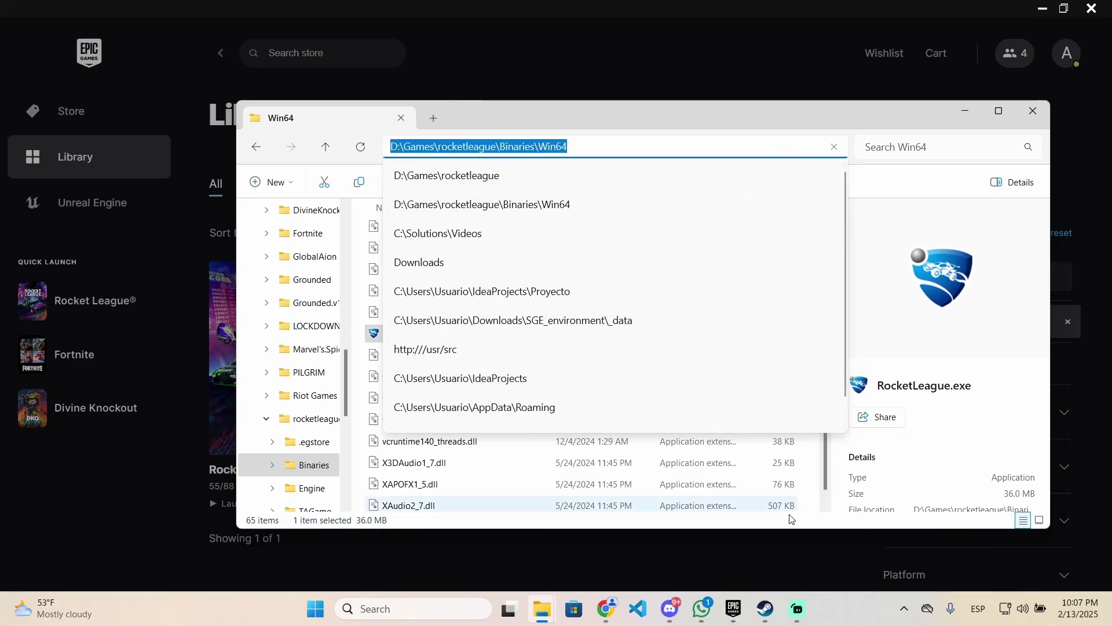
Open Steam's Add a Non-Steam Game dialog
{"action": "left_click", "coordinate": [767, 610]}
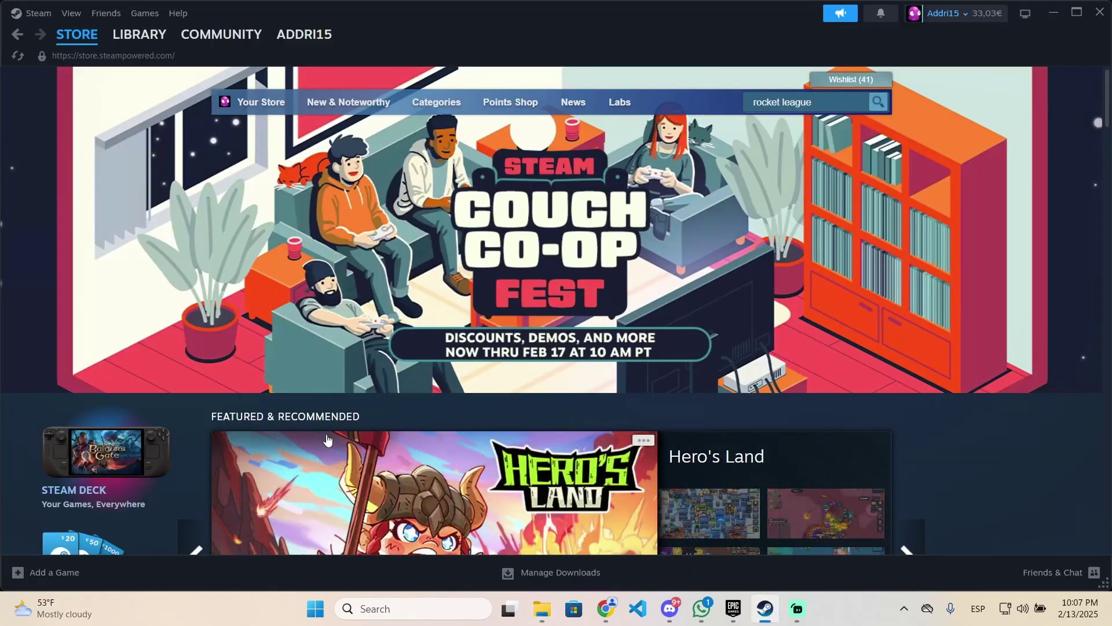
{"action": "left_click", "coordinate": [57, 574]}
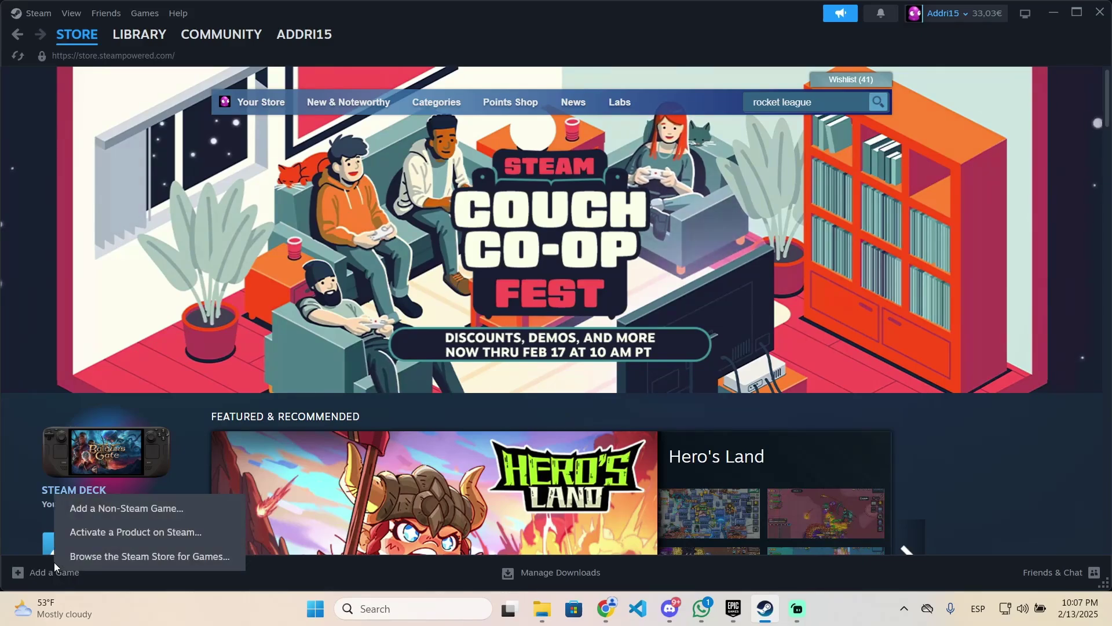
{"action": "left_click", "coordinate": [121, 513]}
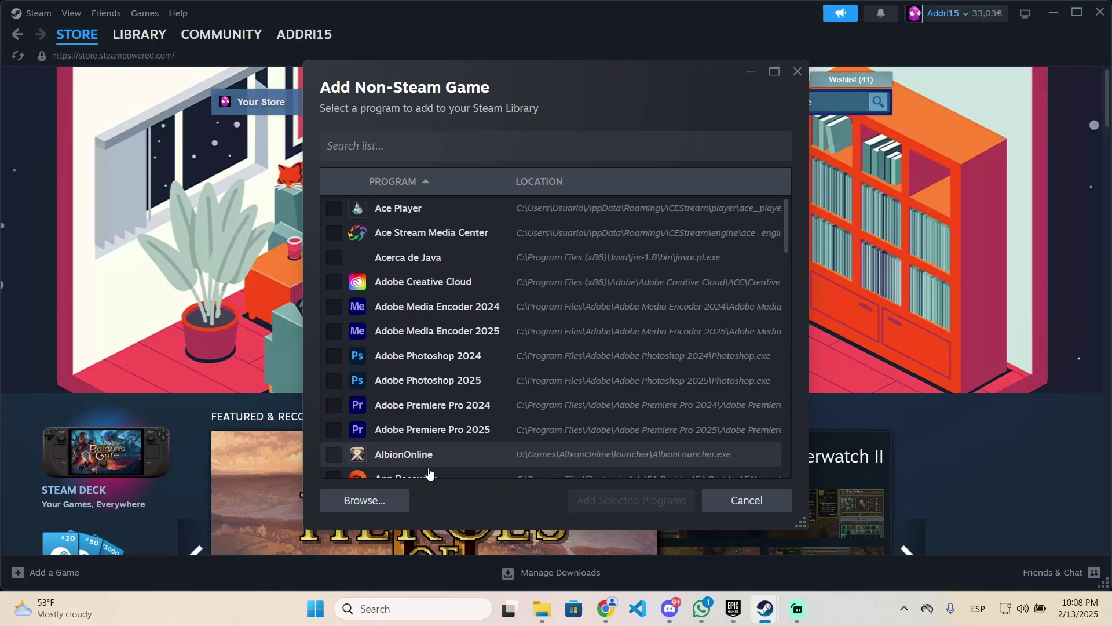
Browse to the pasted Win64 path and choose RocketLeague.exe
{"action": "left_click", "coordinate": [365, 506]}
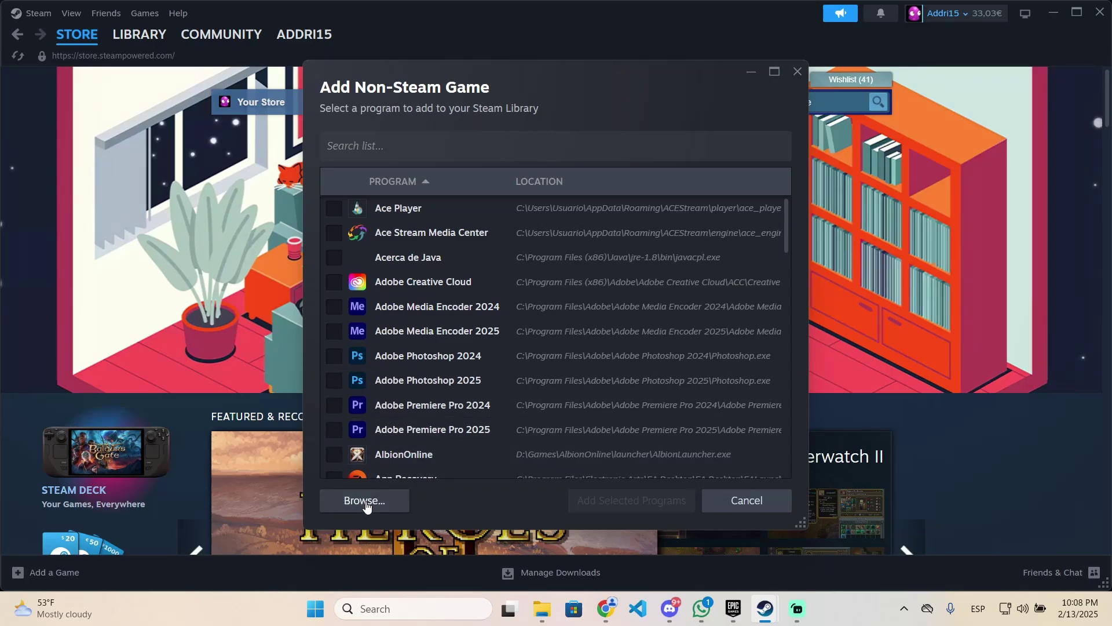
{"action": "left_click", "coordinate": [304, 43]}
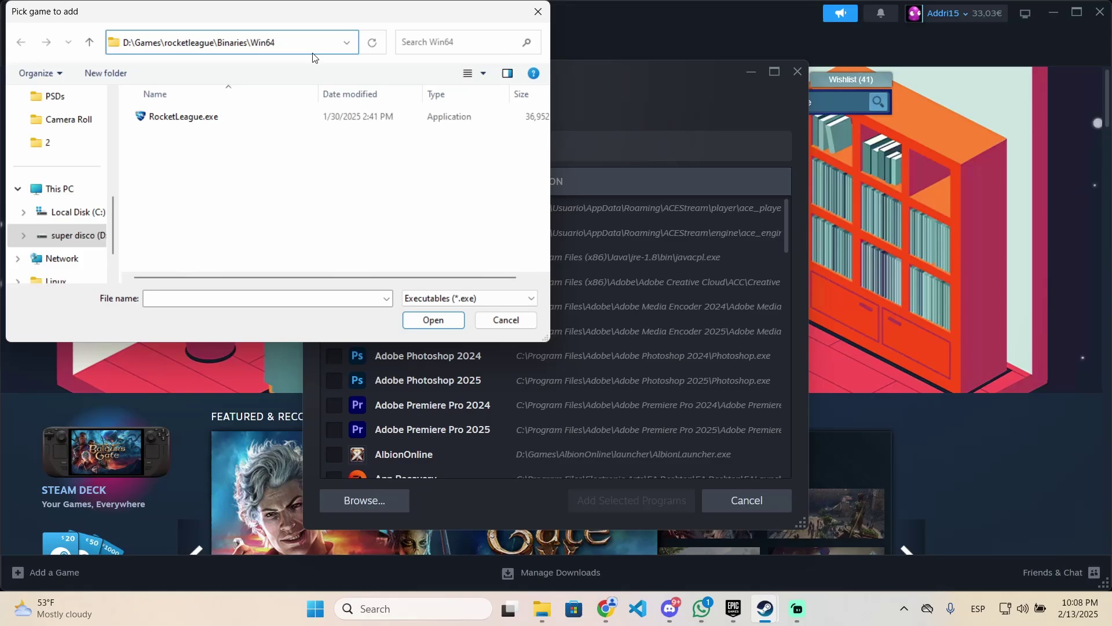
{"action": "key", "text": "Return"}
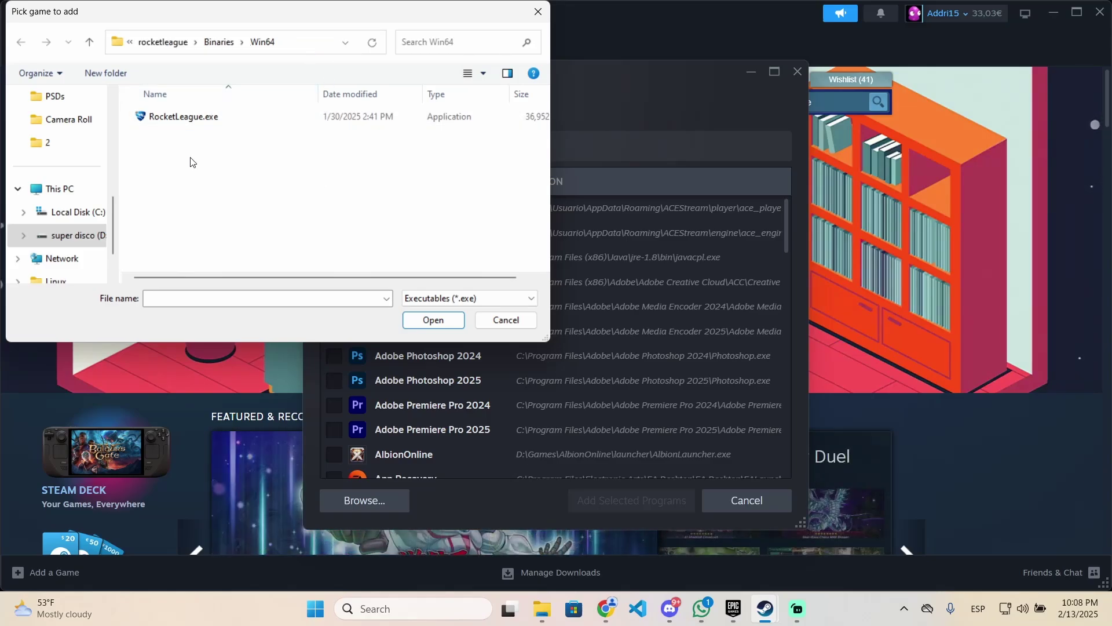
{"action": "double_click", "coordinate": [187, 118]}
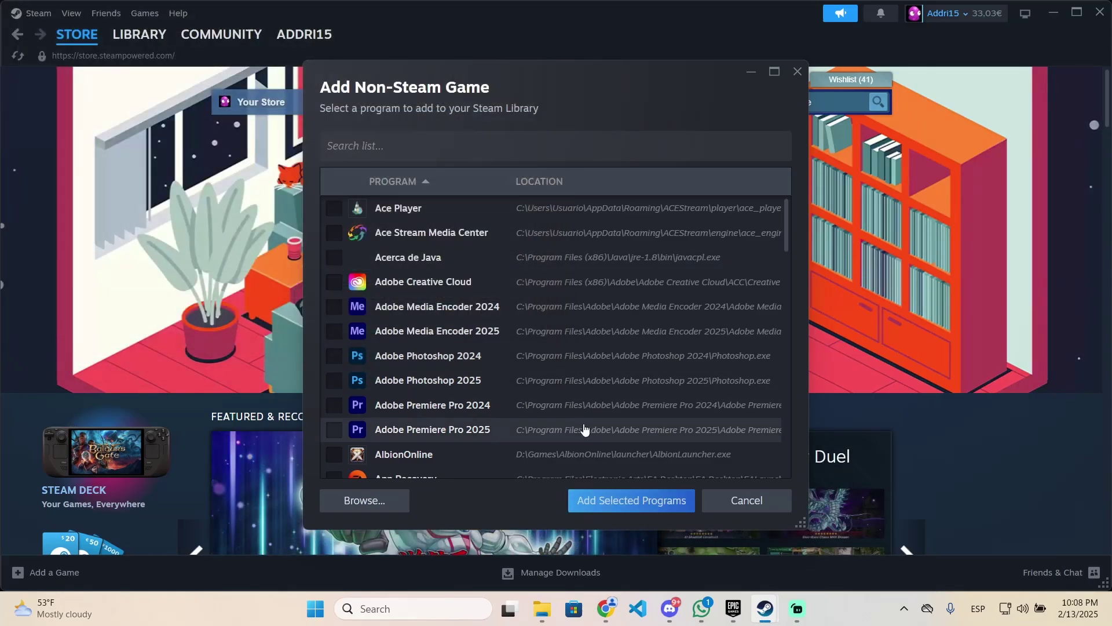
Add RocketLeague to the library and open its page via a 'rocket' name search
{"action": "left_click", "coordinate": [613, 503]}
{"action": "mouse_move", "coordinate": [139, 34]}
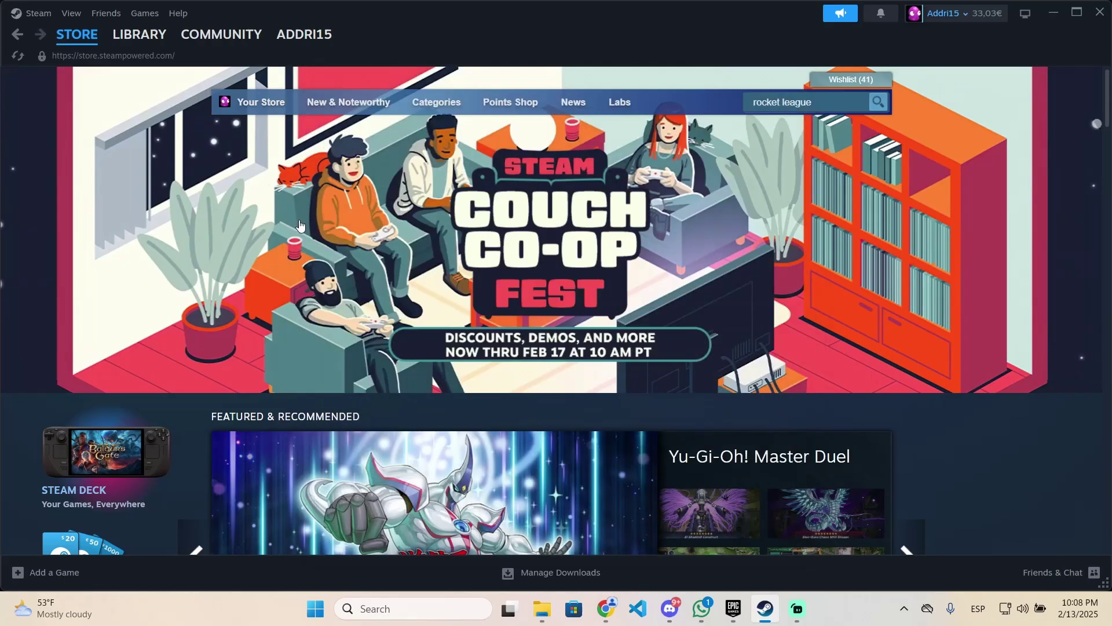
{"action": "left_click", "coordinate": [143, 36]}
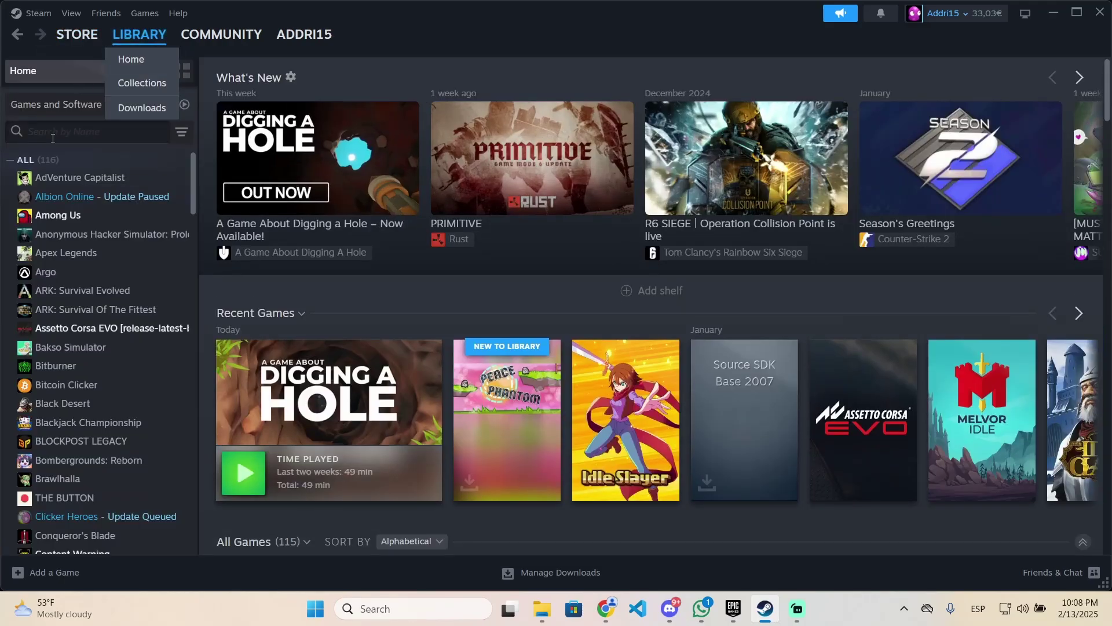
{"action": "left_click", "coordinate": [69, 127]}
{"action": "type", "text": "rocket"}
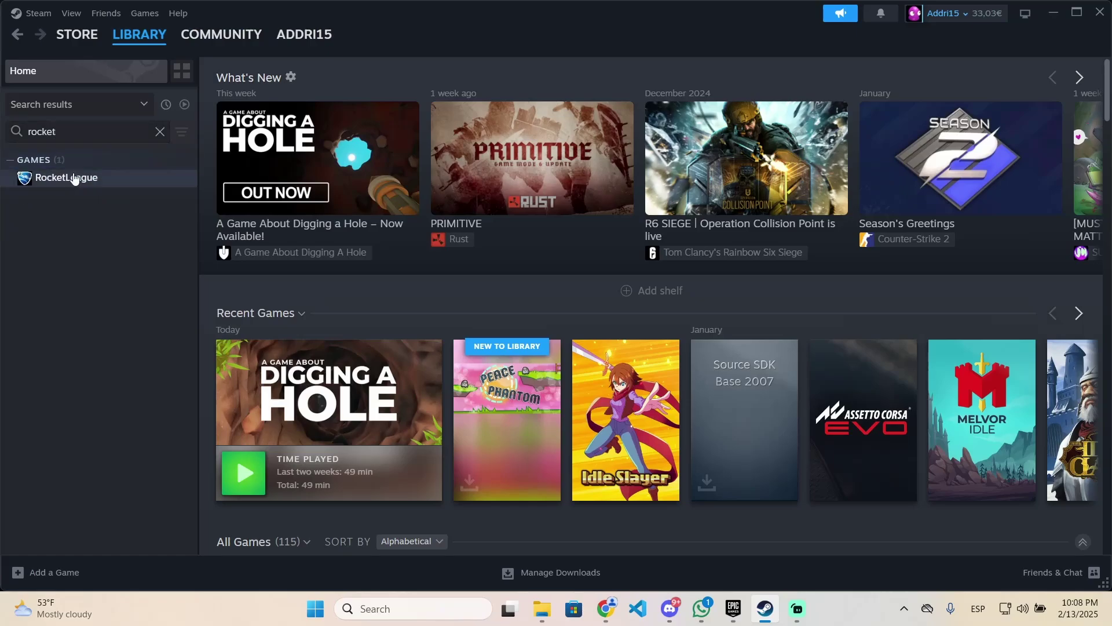
{"action": "left_click", "coordinate": [74, 179]}
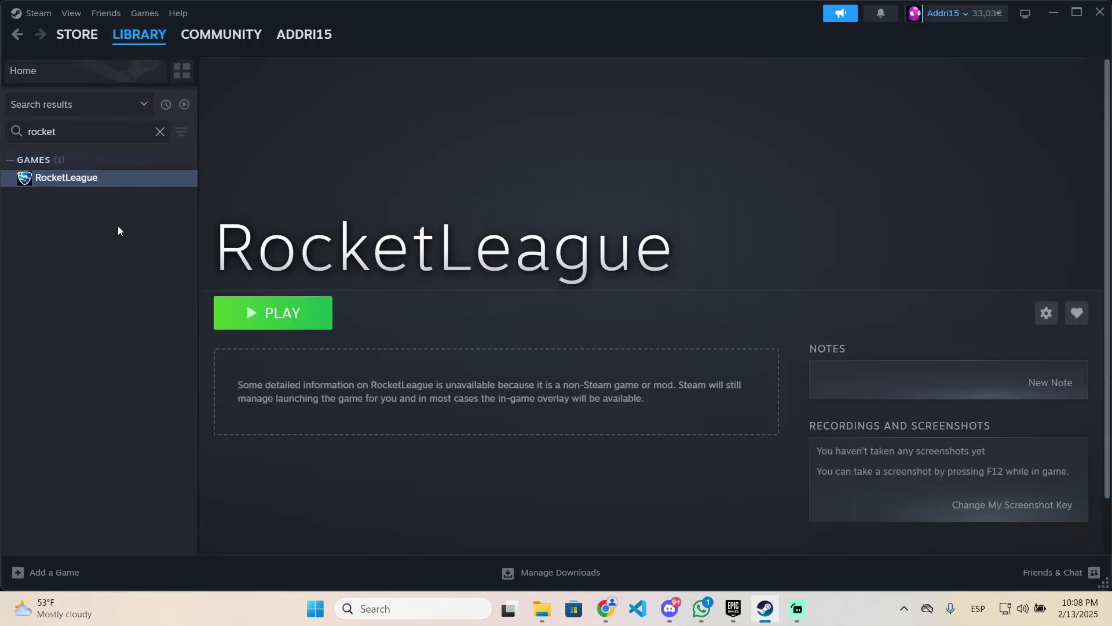
Remove RocketLeague using Manage > Remove non-Steam game from your library
{"action": "right_click", "coordinate": [85, 186]}
{"action": "mouse_move", "coordinate": [126, 268]}
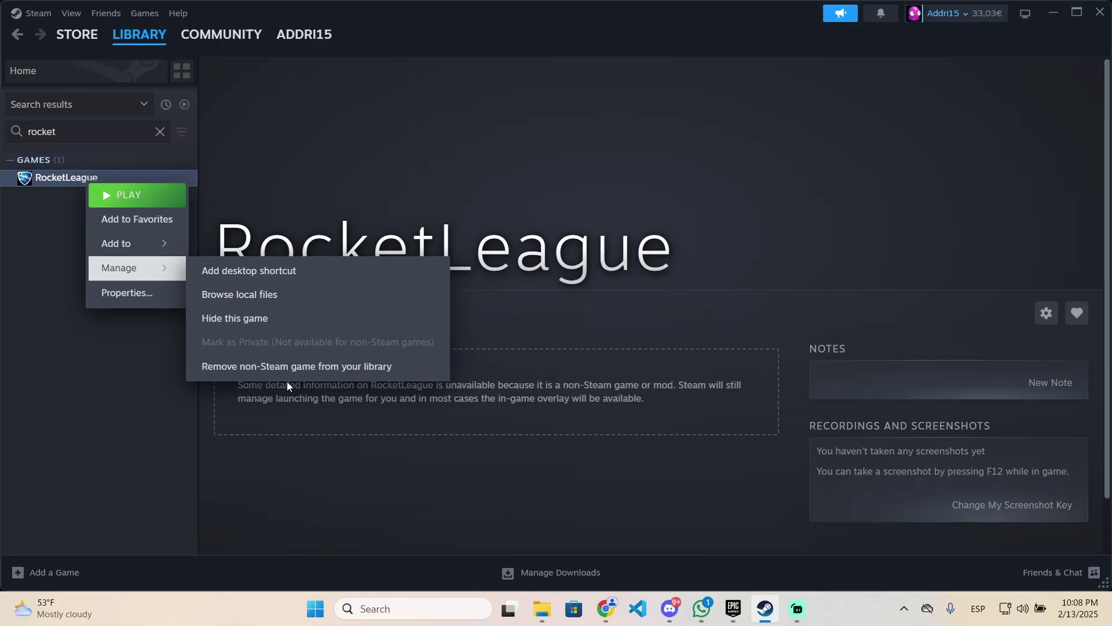
{"action": "left_click", "coordinate": [304, 374]}
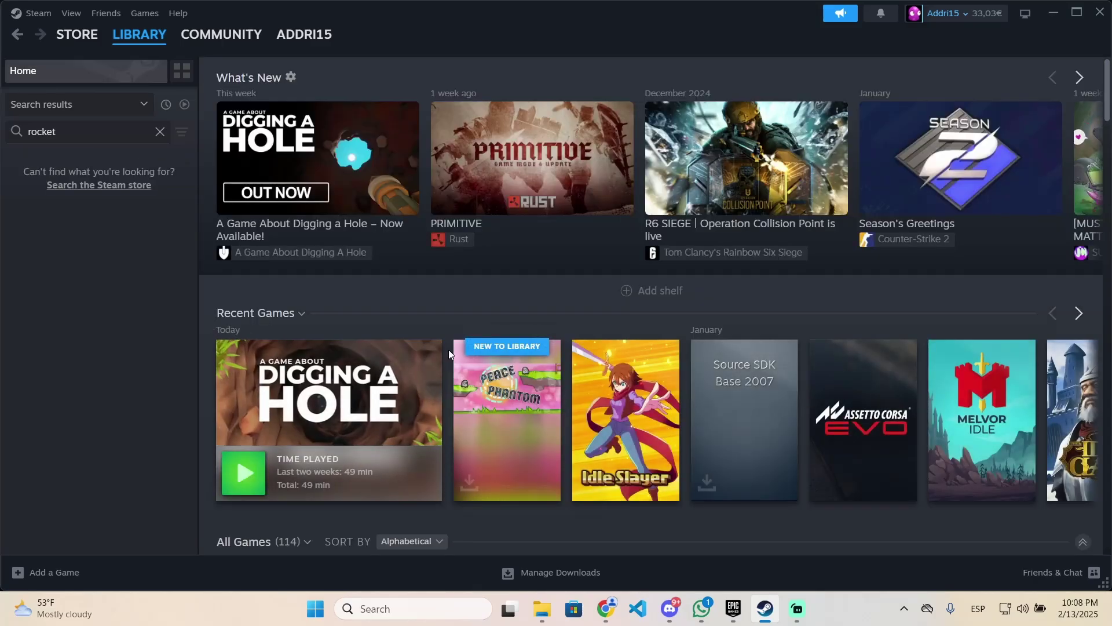